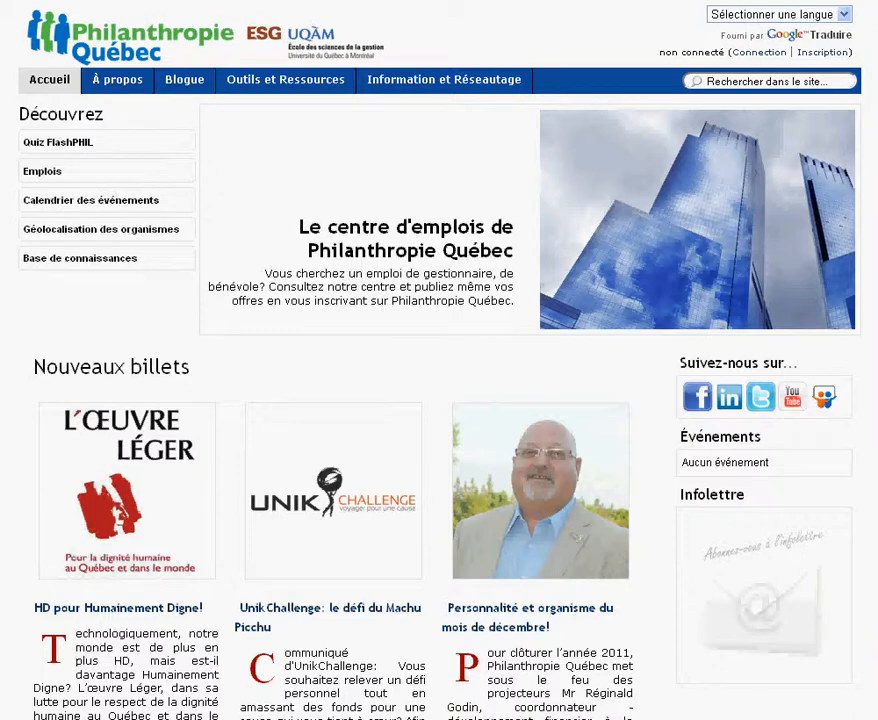
Log in on the members' page with the saved username and password from autocomplete.
{"action": "double_click", "coordinate": [742, 53]}
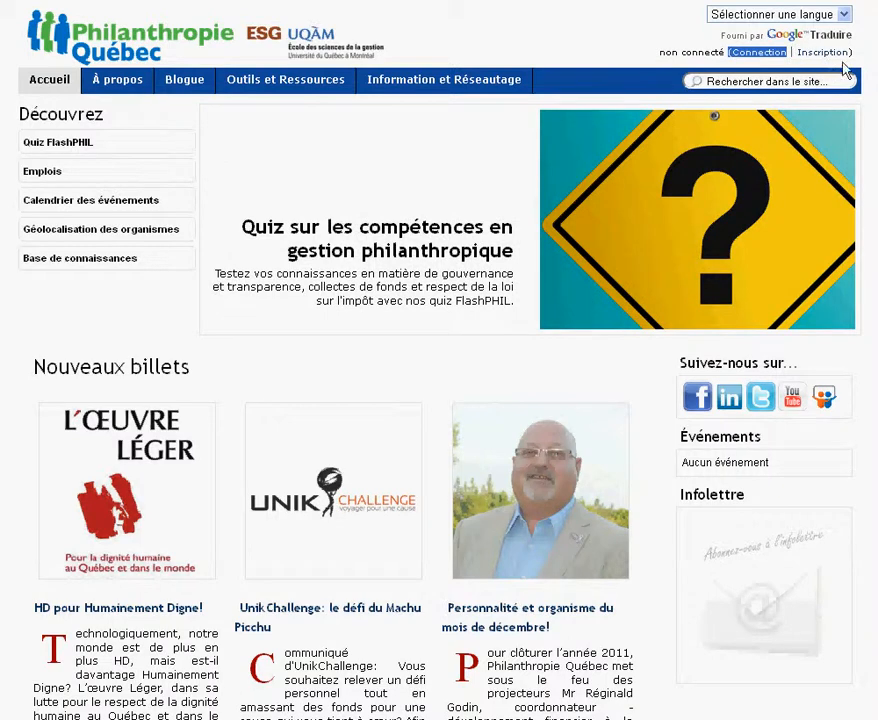
{"action": "left_click", "coordinate": [774, 64]}
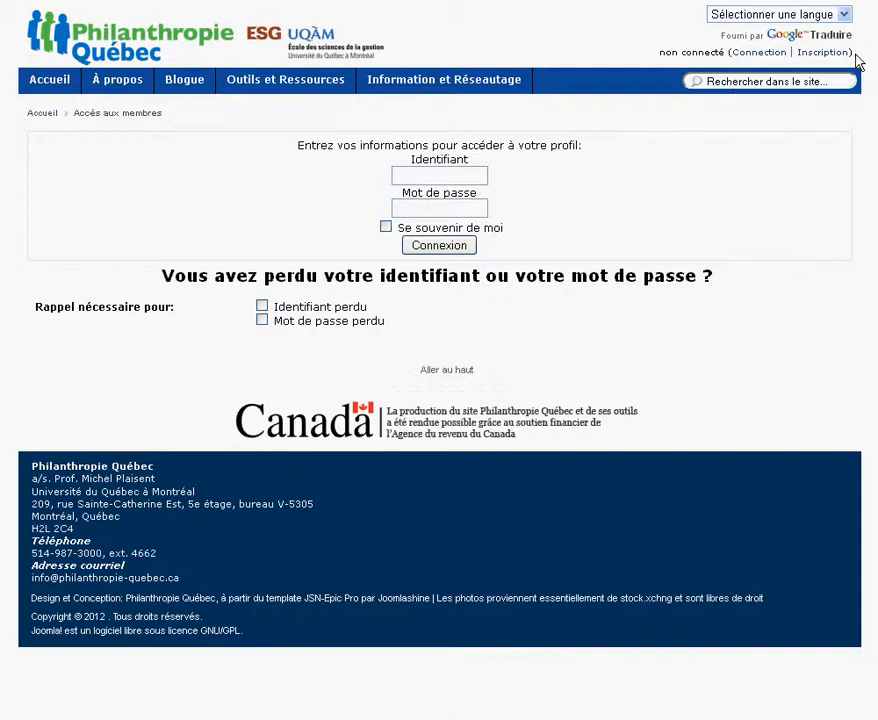
{"action": "left_click_drag", "start_coordinate": [853, 62], "coordinate": [807, 69]}
{"action": "left_click", "coordinate": [417, 182]}
{"action": "type", "text": "m"}
{"action": "left_click", "coordinate": [437, 195]}
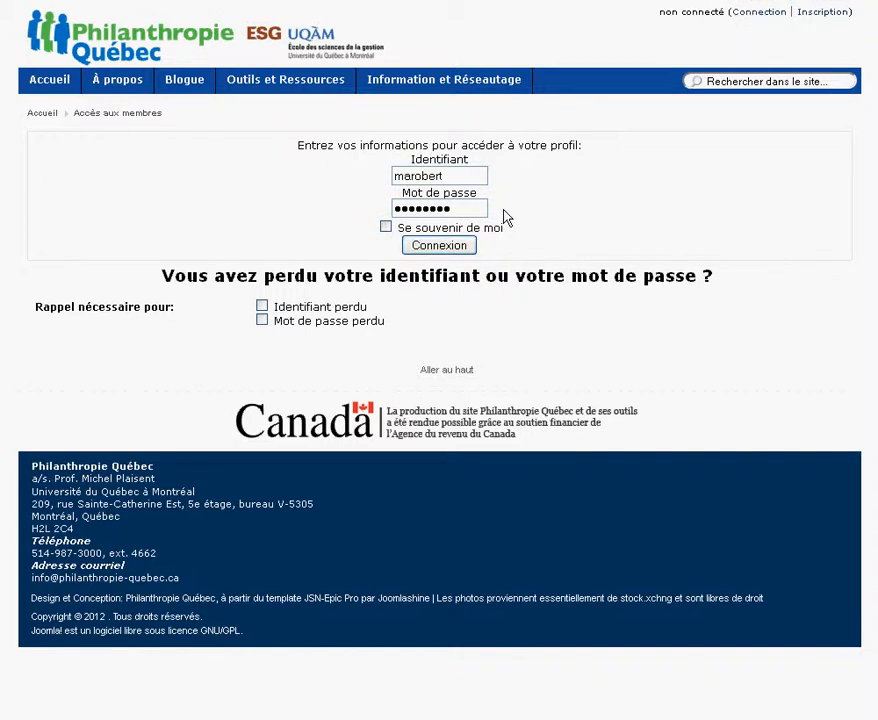
{"action": "key", "text": "Return"}
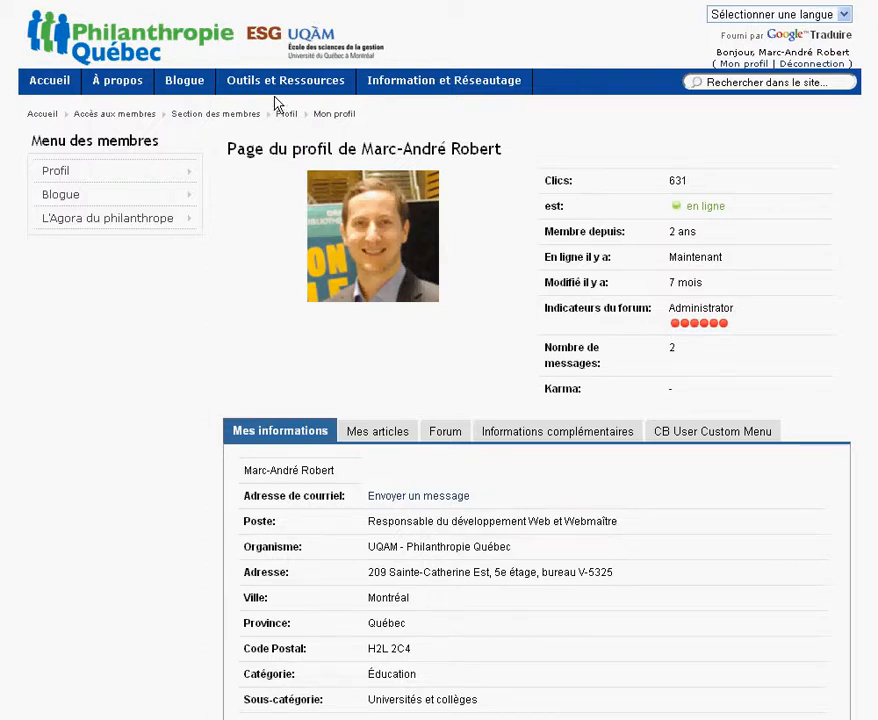
Open Calendrier des événements from the Outils et Ressources menu.
{"action": "mouse_move", "coordinate": [280, 90]}
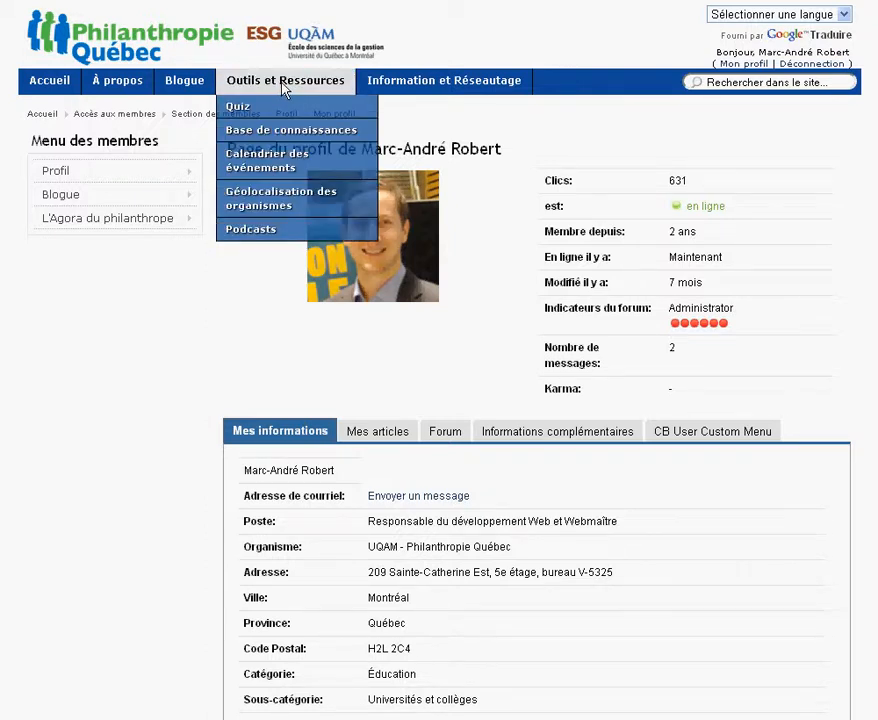
{"action": "left_click", "coordinate": [281, 163]}
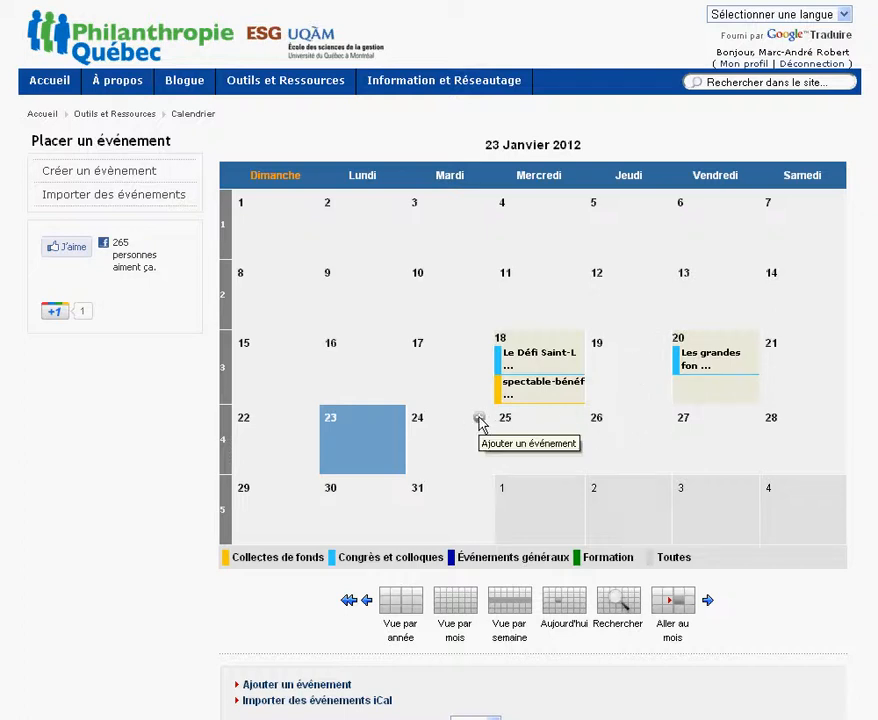
Start a new event on 24 January with the subject 'Test événement'.
{"action": "left_click", "coordinate": [480, 420]}
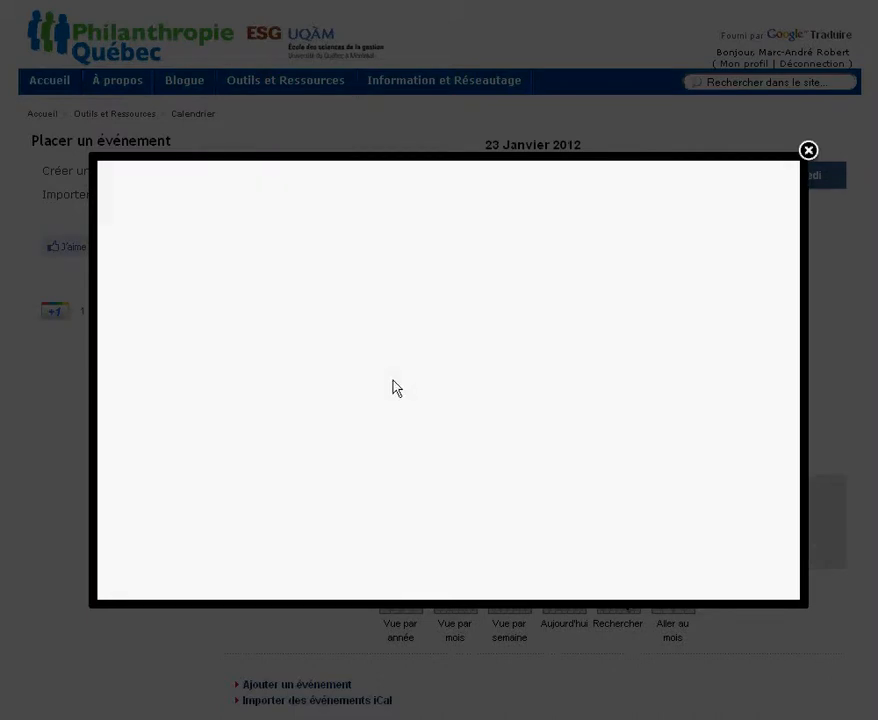
{"action": "left_click", "coordinate": [295, 275]}
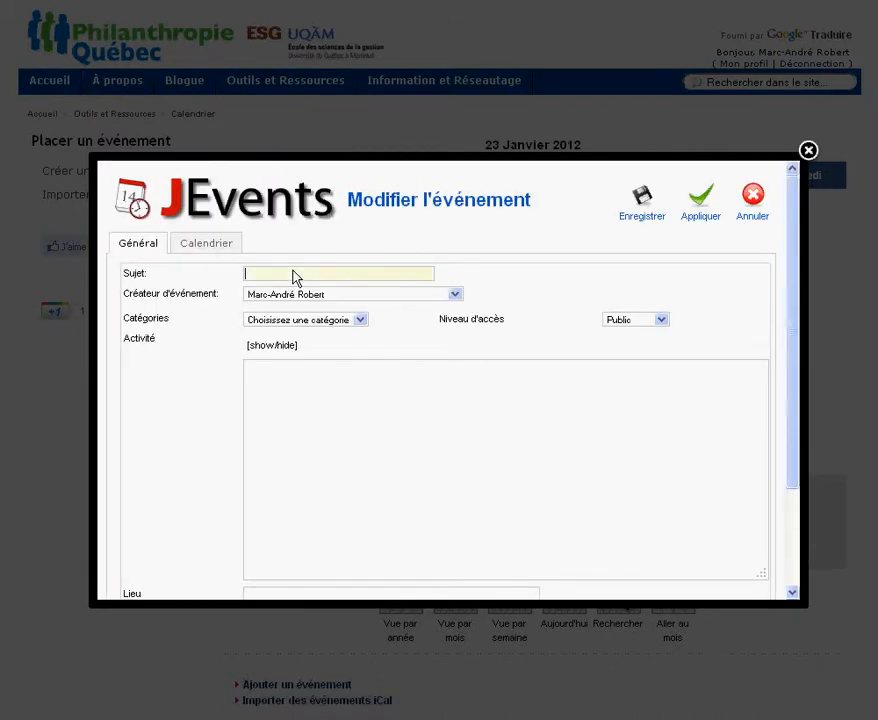
{"action": "type", "text": "Test"}
{"action": "left_click", "coordinate": [286, 288]}
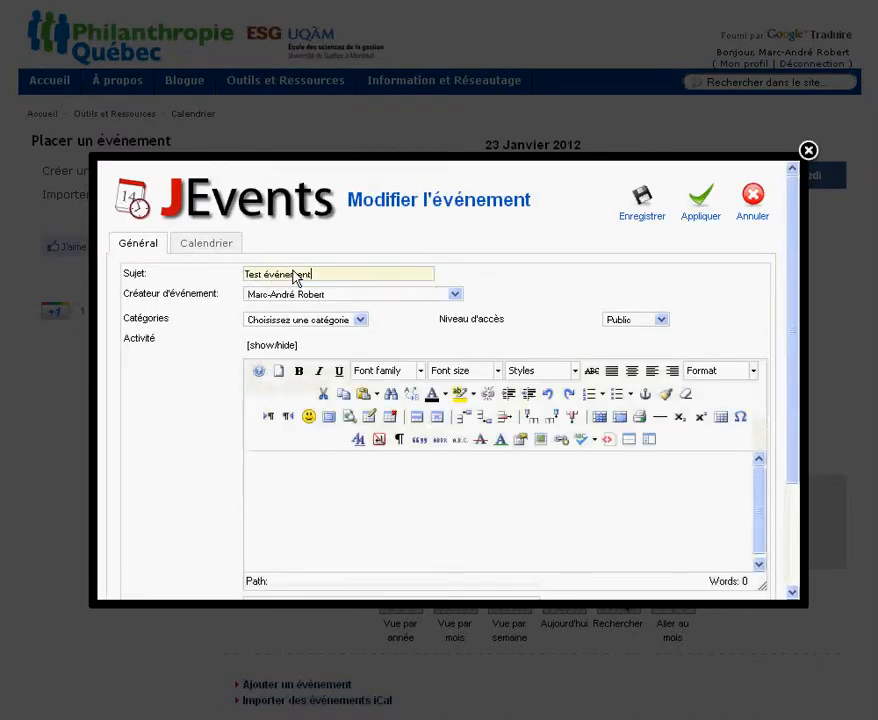
Set the category to Congrès et colloques and type the description 'Colloque sur le formulaire T3010 de l'ARC'.
{"action": "left_click", "coordinate": [296, 328]}
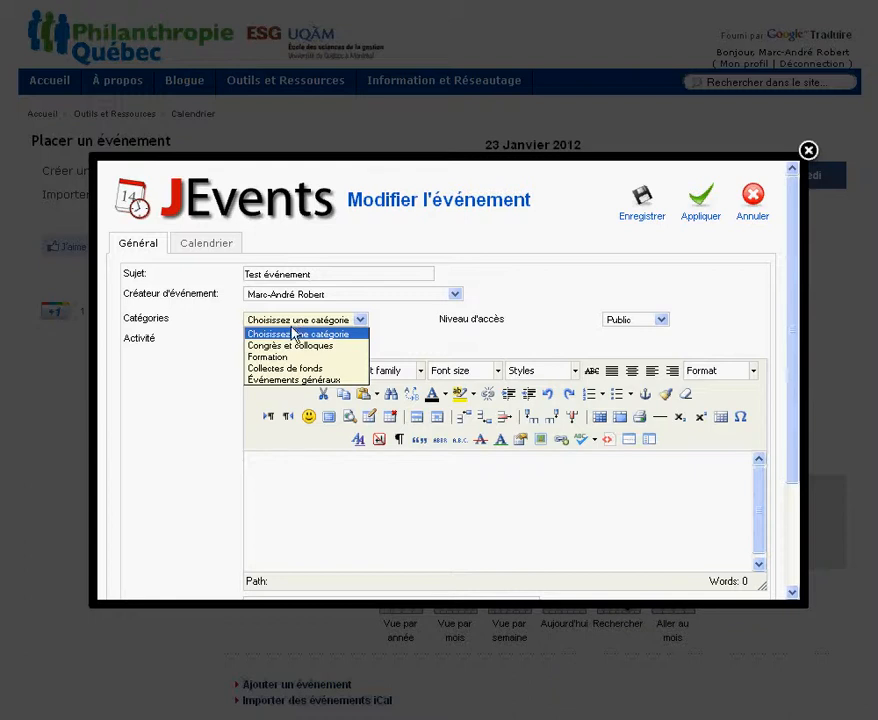
{"action": "left_click", "coordinate": [295, 350]}
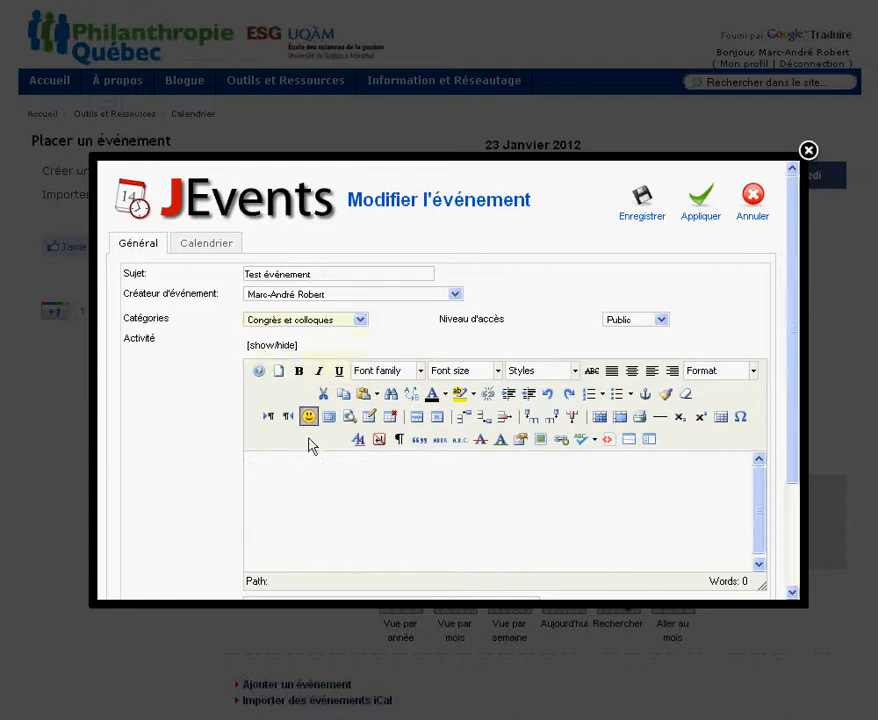
{"action": "left_click", "coordinate": [309, 481]}
{"action": "type", "text": "Colloque sur le for"}
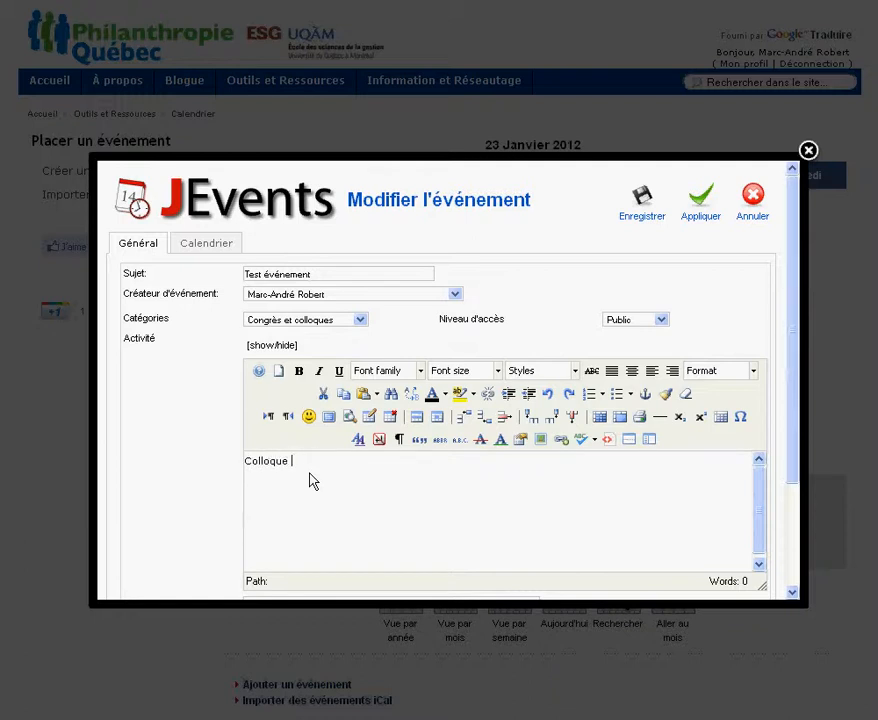
{"action": "type", "text": "mulaire T3010 de l'ARC"}
Set the event location to the suggested 'UQAM, Montréal'.
{"action": "scroll", "coordinate": [190, 422], "scroll_direction": "down", "scroll_amount": 3}
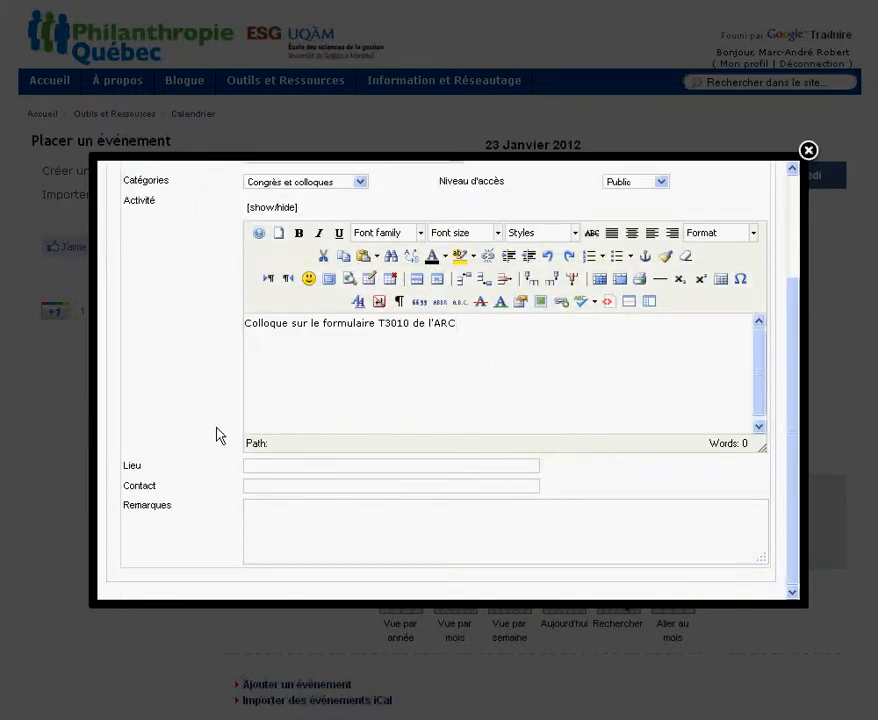
{"action": "left_click", "coordinate": [264, 467]}
{"action": "type", "text": "U"}
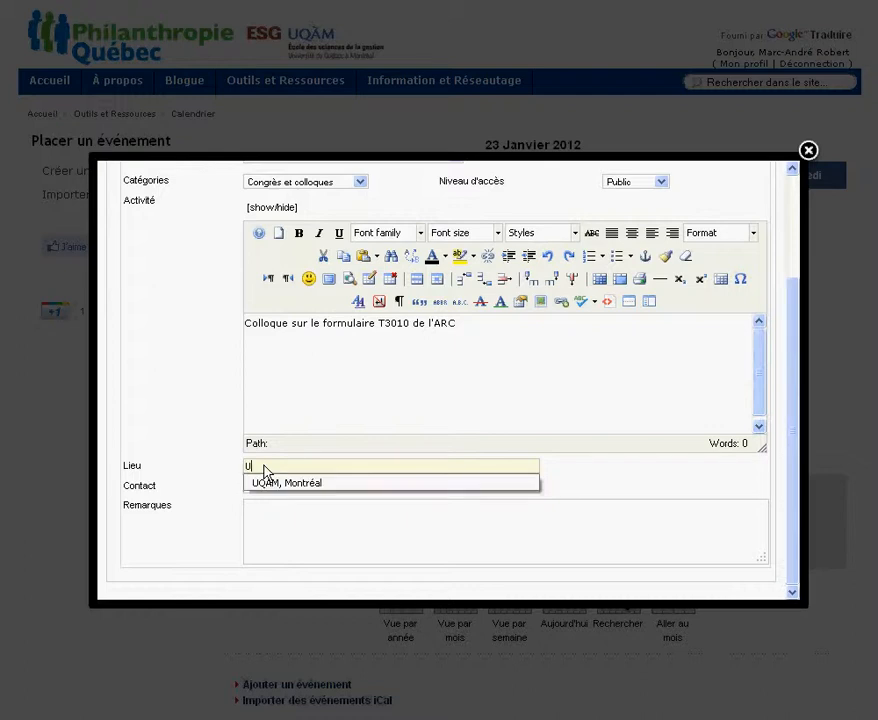
{"action": "key", "text": "Down"}
{"action": "key", "text": "Return"}
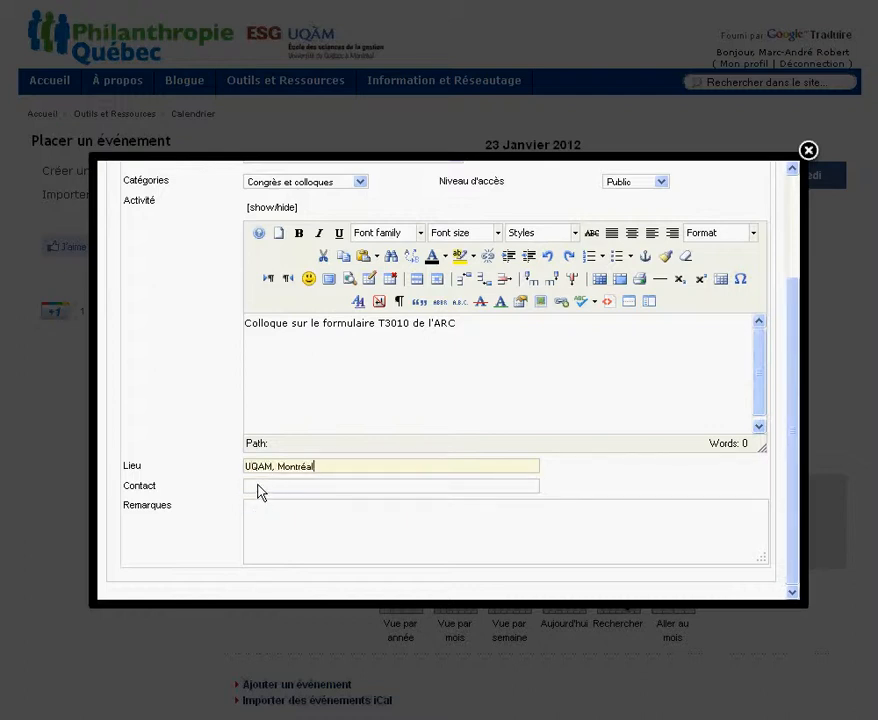
Fill the contact field with the suggested number starting with 514.
{"action": "left_click", "coordinate": [260, 488]}
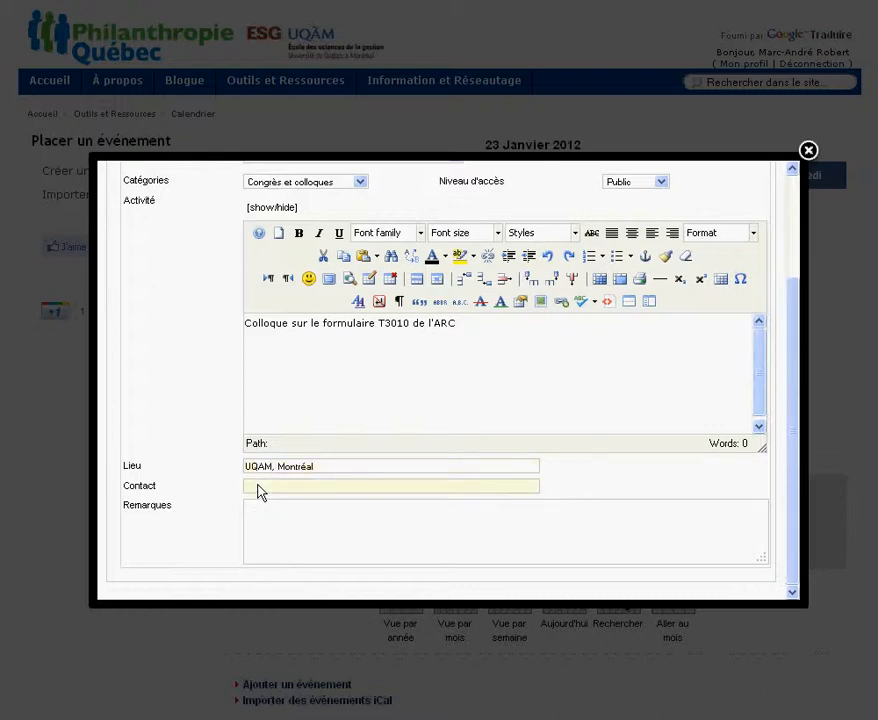
{"action": "type", "text": "514"}
{"action": "key", "text": "Down"}
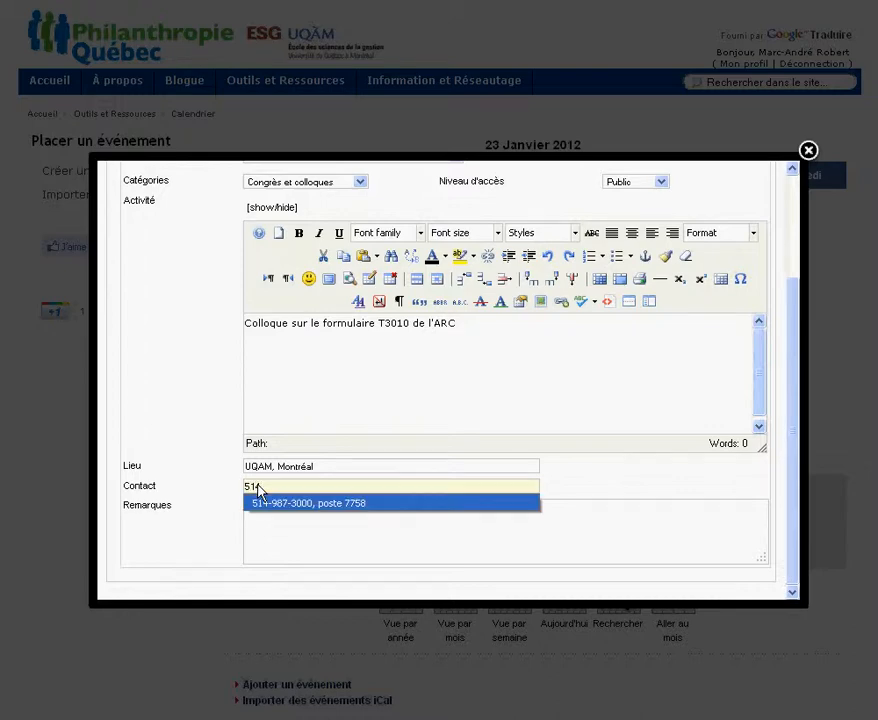
{"action": "key", "text": "Return"}
{"action": "scroll", "coordinate": [212, 425], "scroll_direction": "up", "scroll_amount": 3}
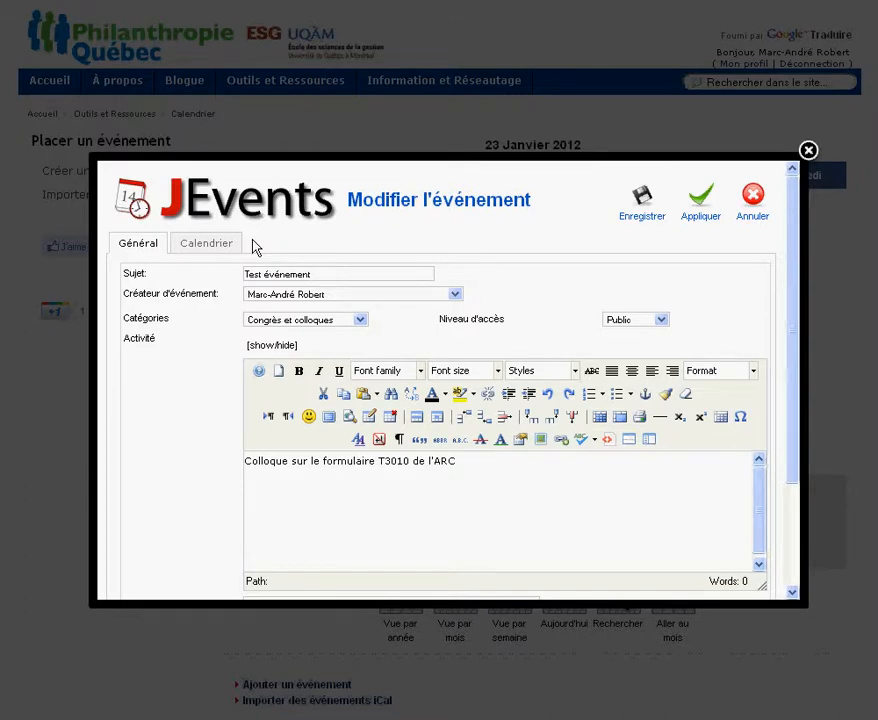
Confirm the schedule: 2012-01-24, 8:00 am to 5:00 pm, no repetition.
{"action": "left_click", "coordinate": [199, 244]}
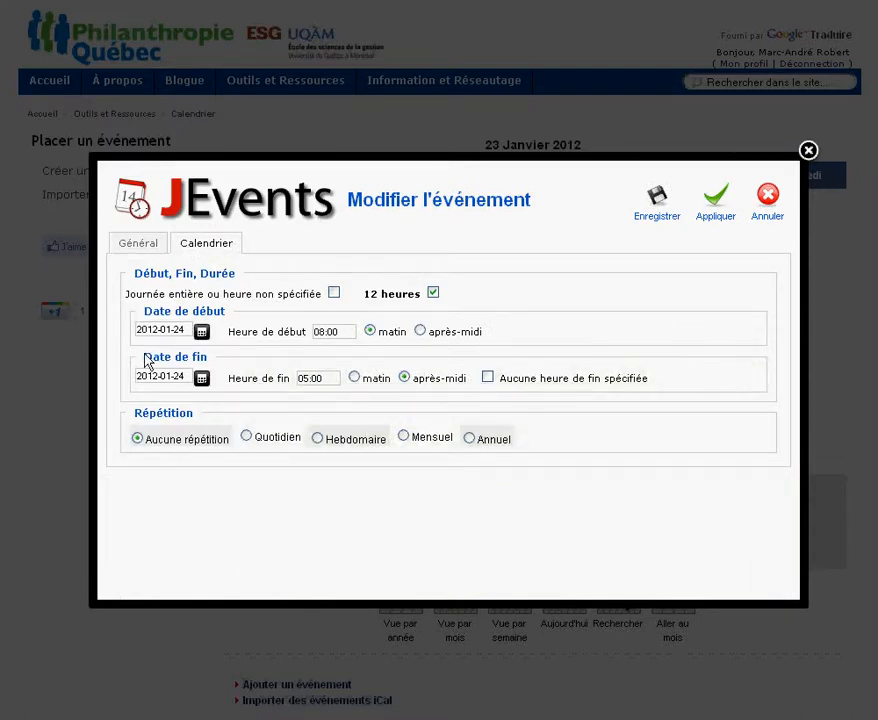
{"action": "left_click_drag", "start_coordinate": [137, 337], "coordinate": [180, 339]}
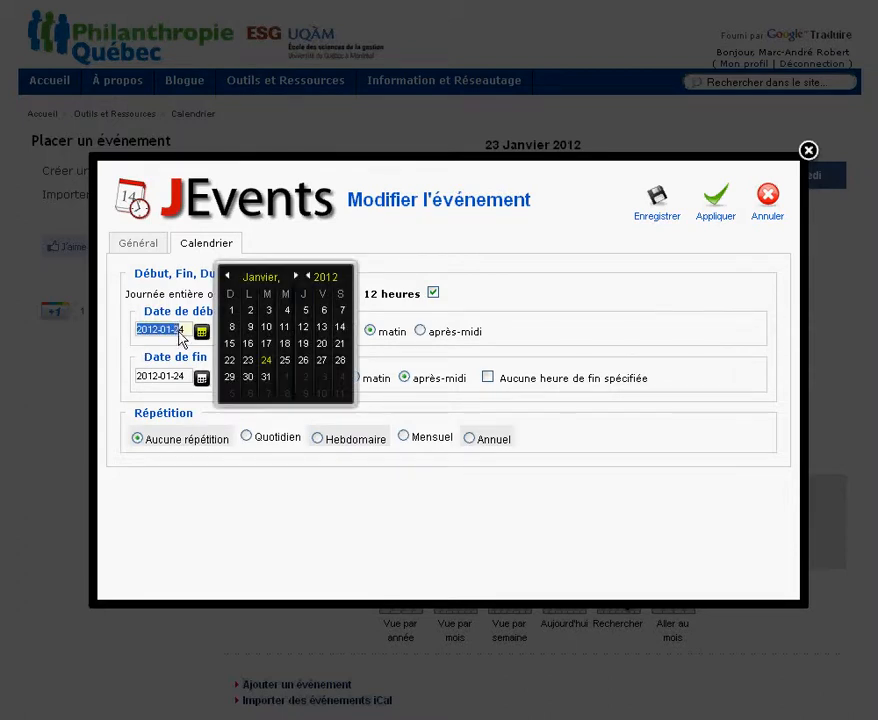
{"action": "left_click", "coordinate": [166, 351]}
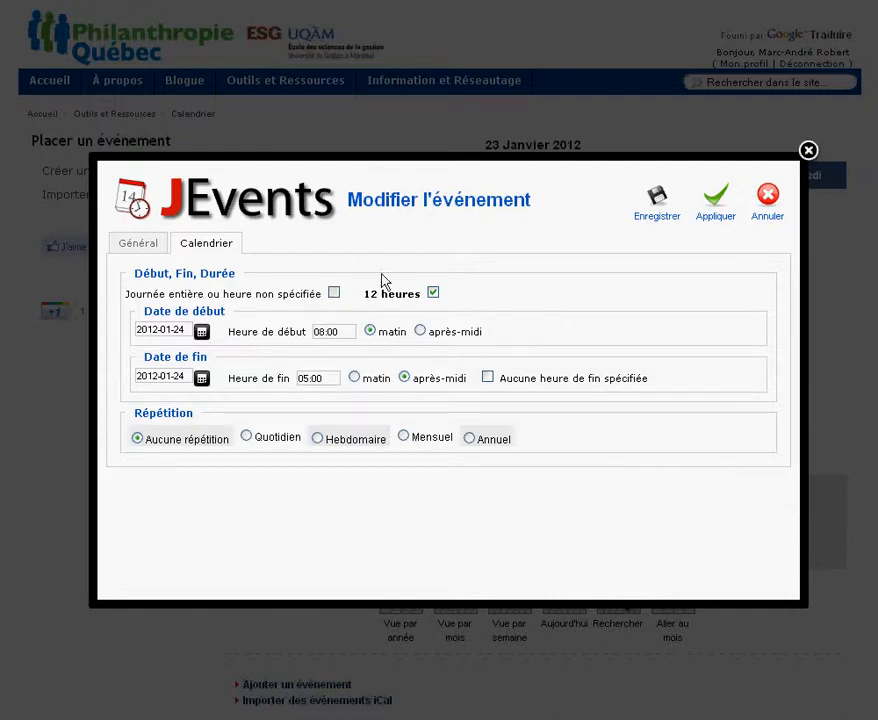
{"action": "left_click", "coordinate": [153, 247]}
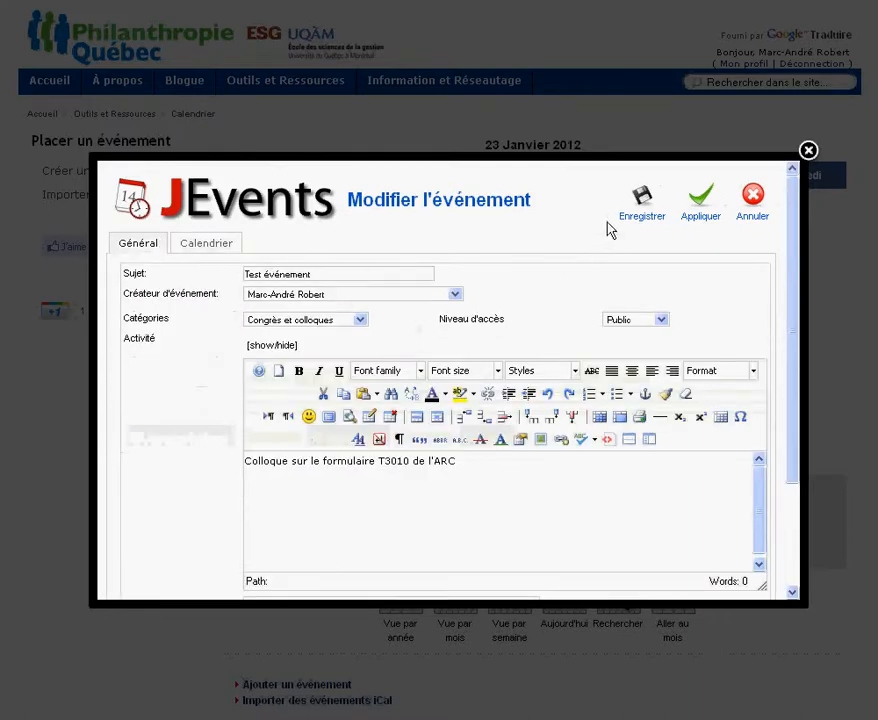
Save the event and dismiss the 'Événement enregistré' confirmation.
{"action": "left_click", "coordinate": [650, 208]}
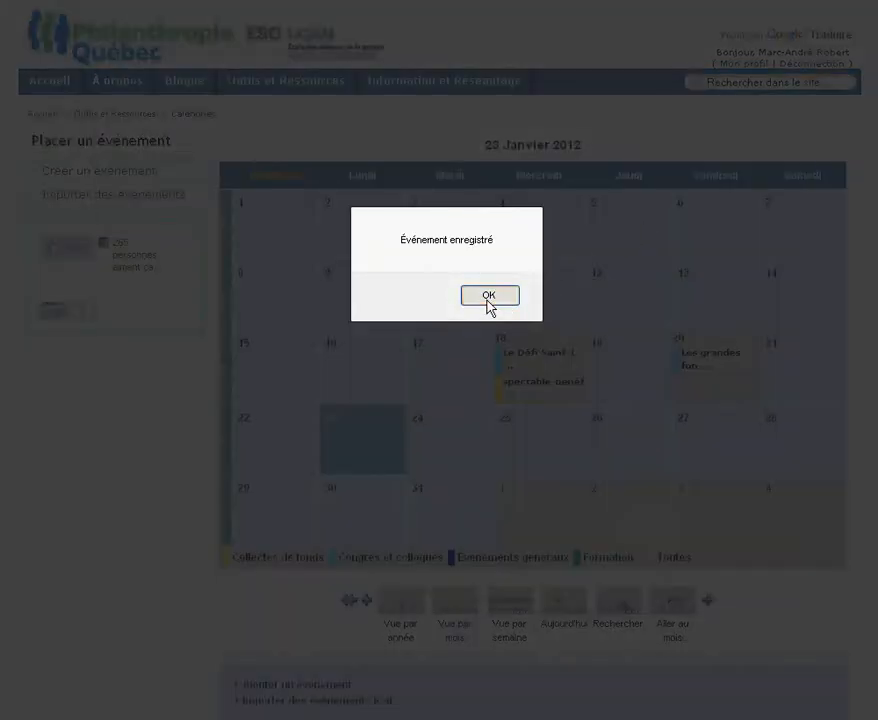
{"action": "left_click", "coordinate": [492, 301]}
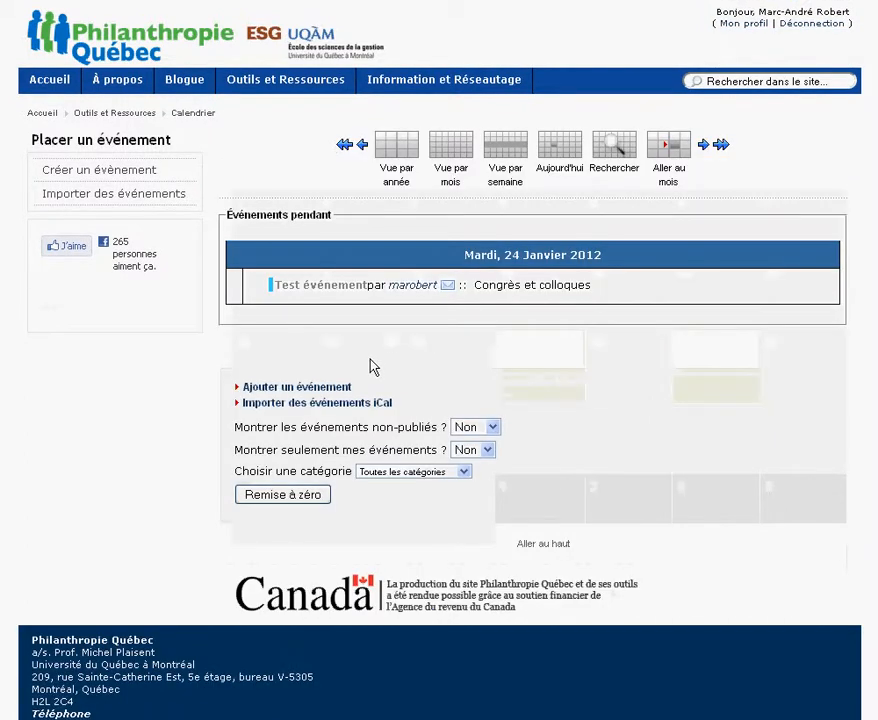
Open the Test événement entry on the 24th from the monthly view and check its details.
{"action": "left_click", "coordinate": [448, 180]}
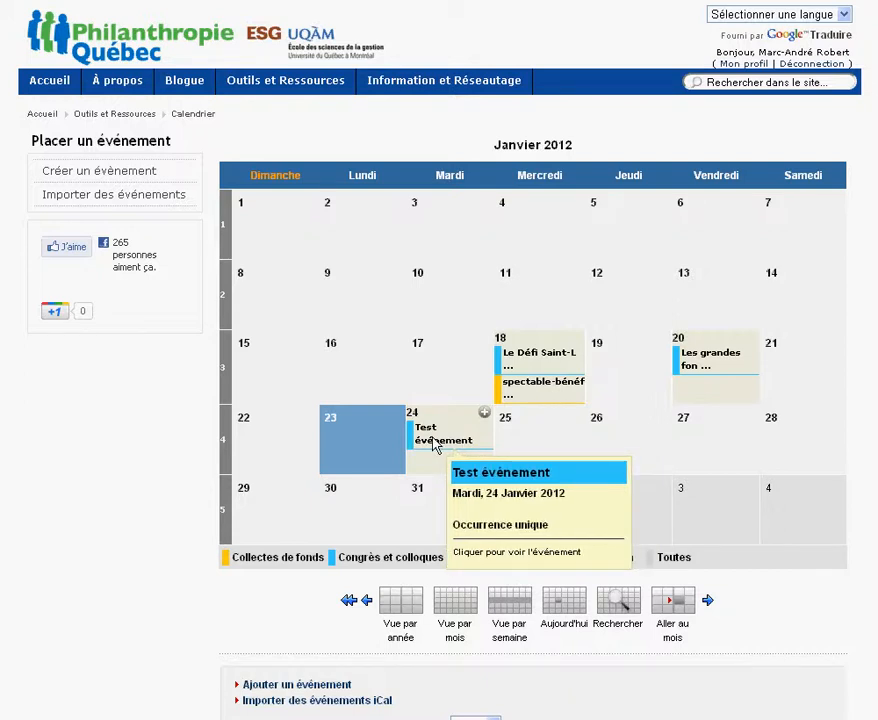
{"action": "left_click", "coordinate": [434, 440]}
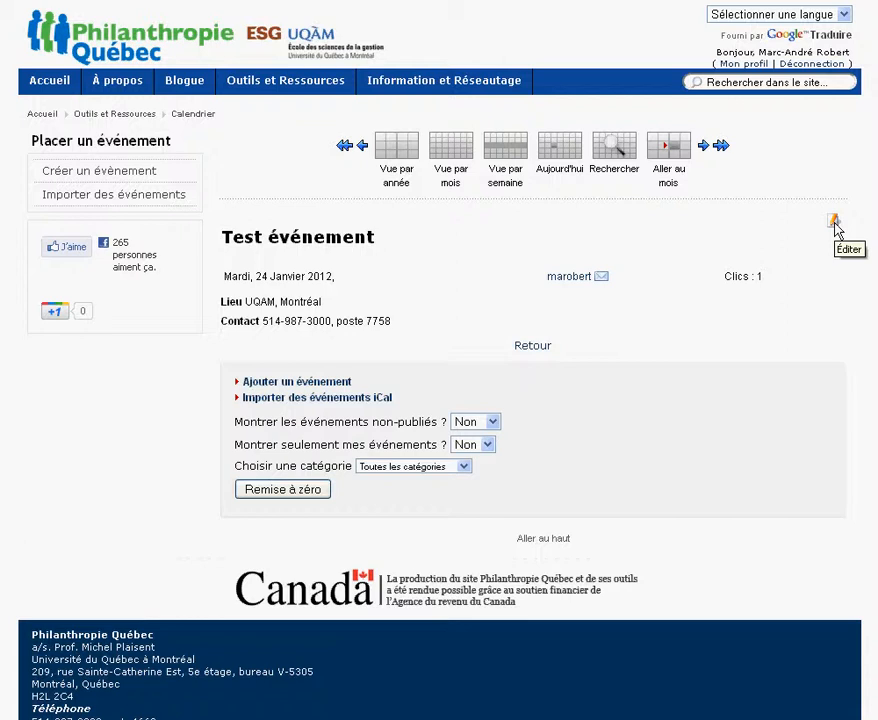
{"action": "left_click", "coordinate": [834, 223]}
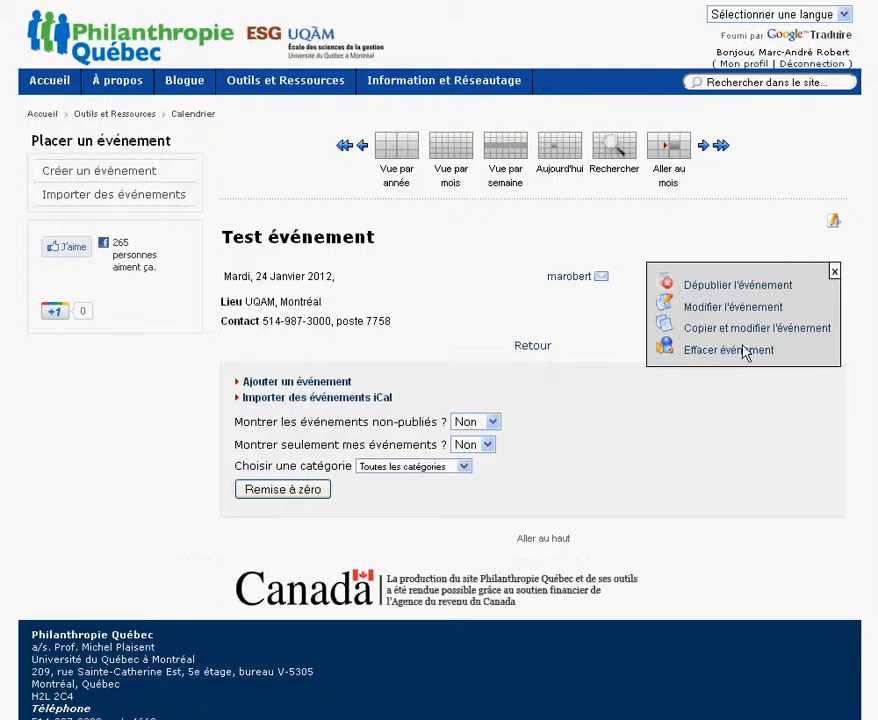
{"action": "left_click", "coordinate": [833, 272]}
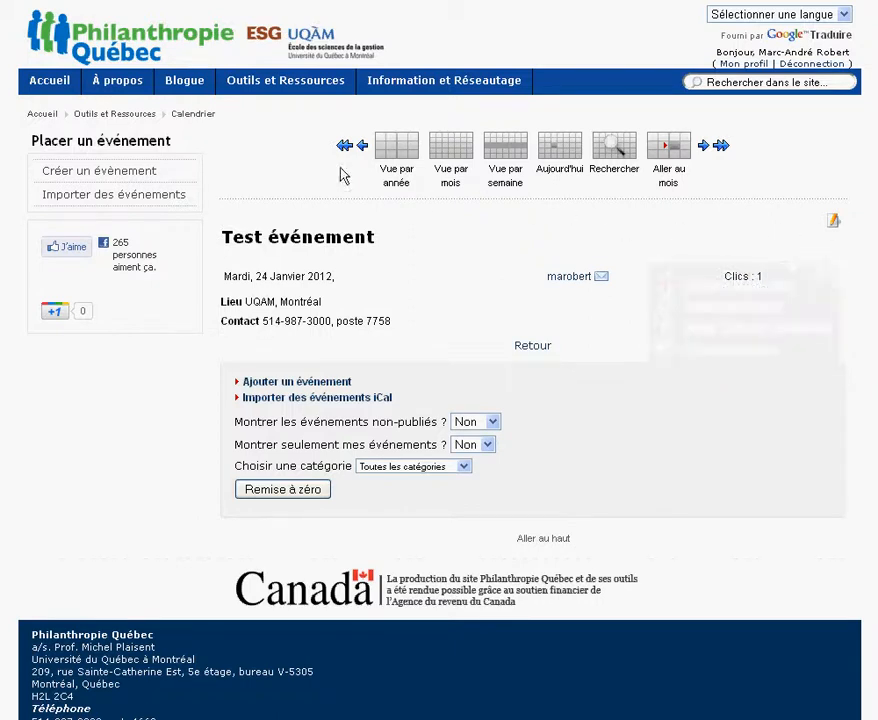
Return to the homepage and open Test événement from the Événements sidebar list.
{"action": "left_click", "coordinate": [45, 86]}
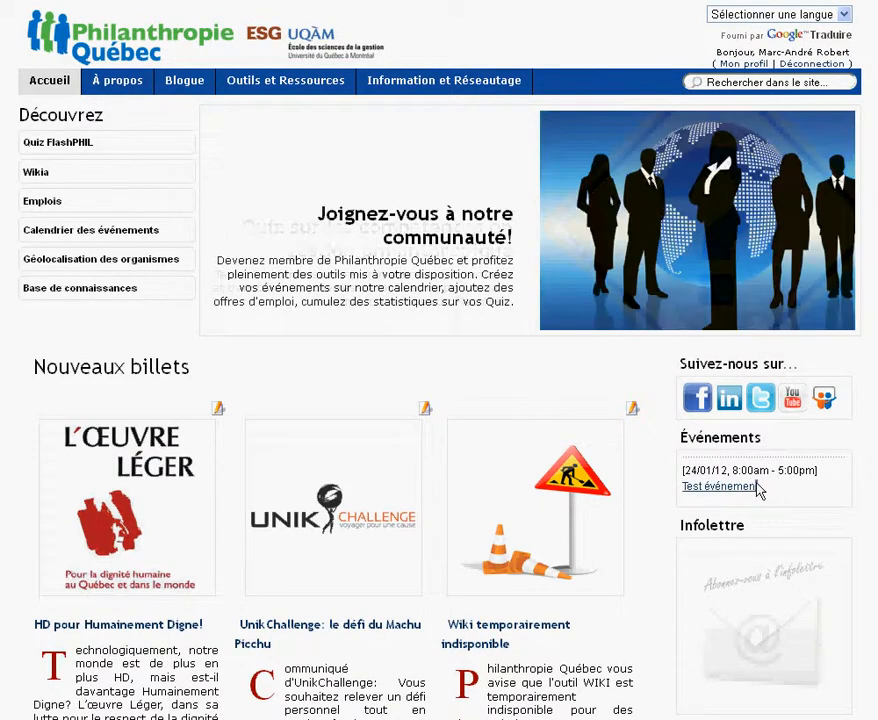
{"action": "left_click_drag", "start_coordinate": [758, 490], "coordinate": [672, 494]}
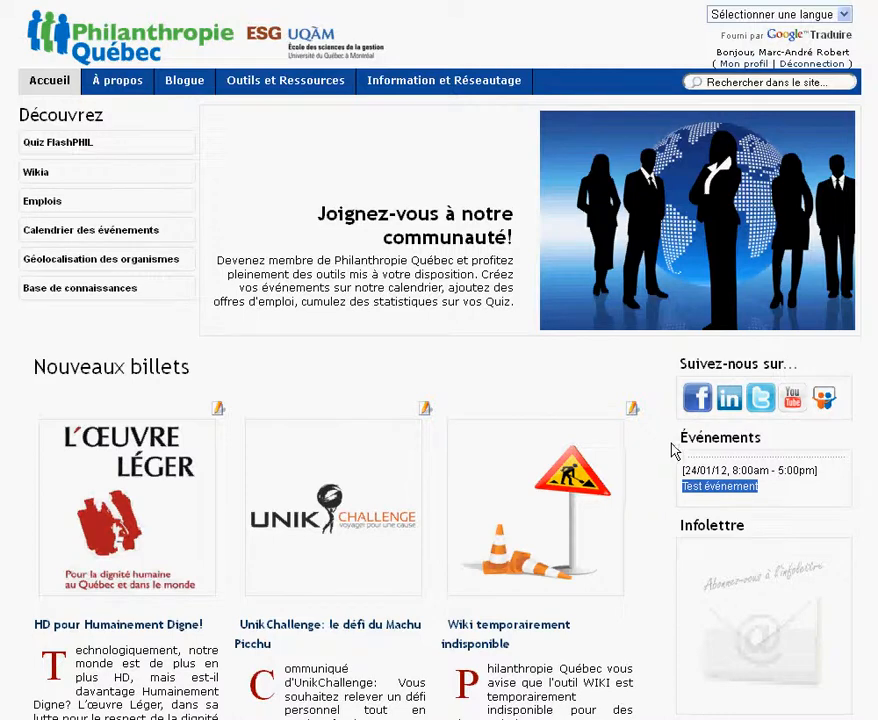
{"action": "left_click", "coordinate": [686, 463]}
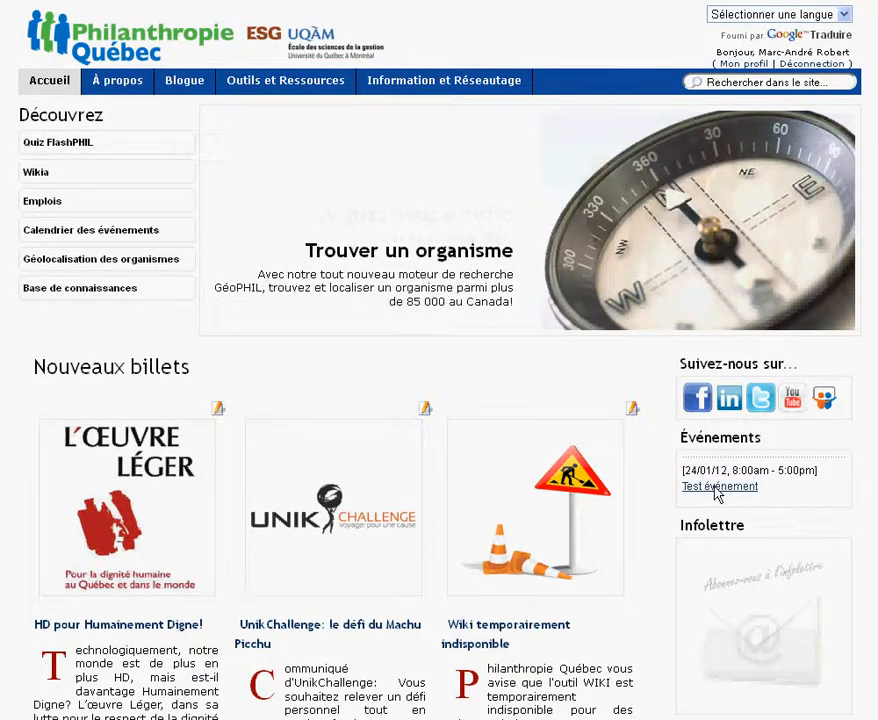
{"action": "left_click", "coordinate": [718, 487]}
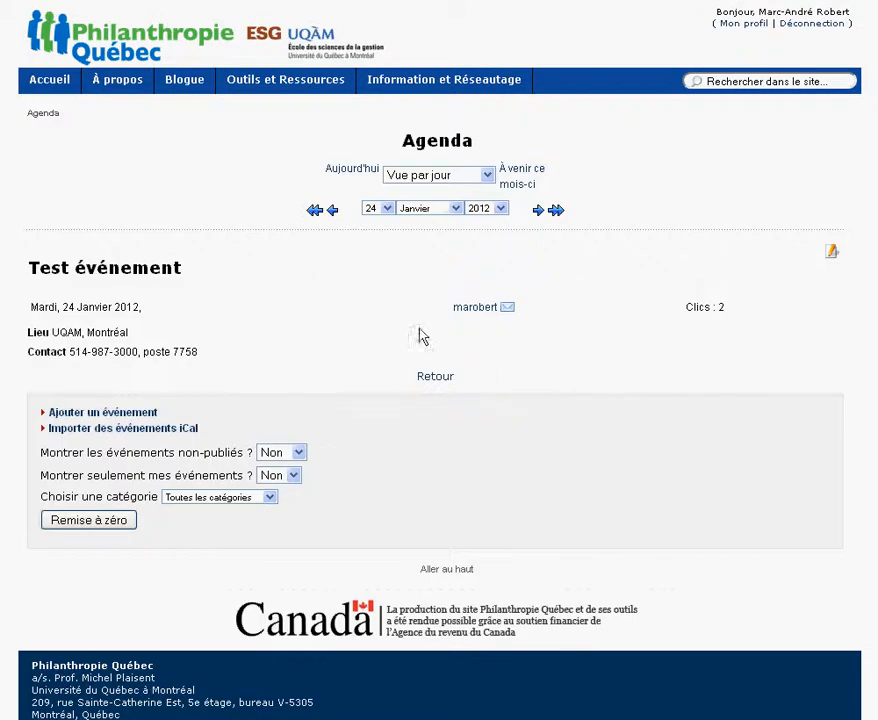